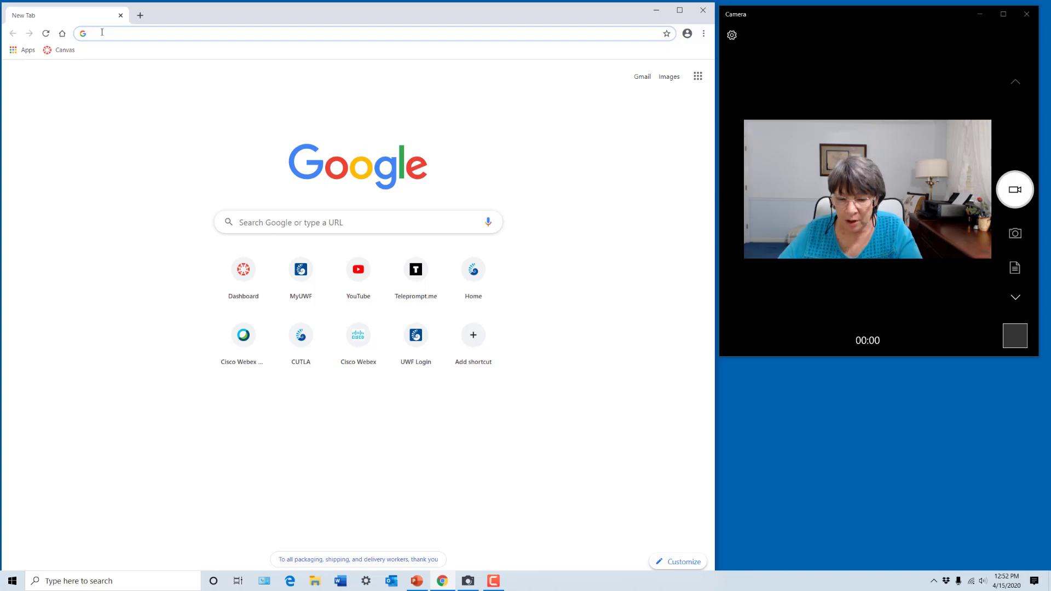
{"action": "type", "text": "te"}
Load teleprompt.me and try text sizes 50, 75, 90 and 120, settling on 75.
{"action": "key", "text": "Return"}
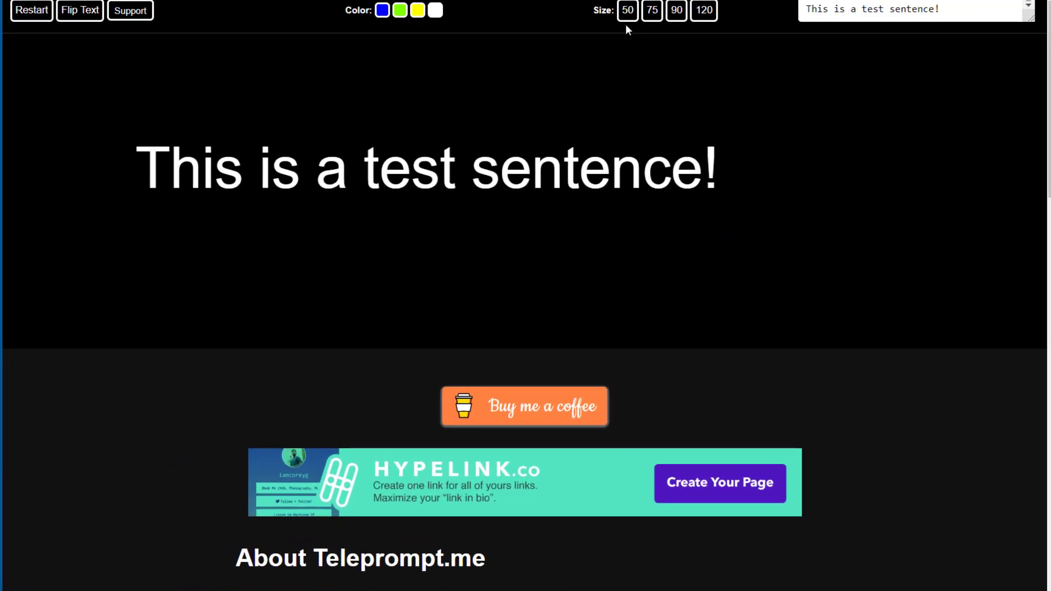
{"action": "left_click", "coordinate": [627, 10]}
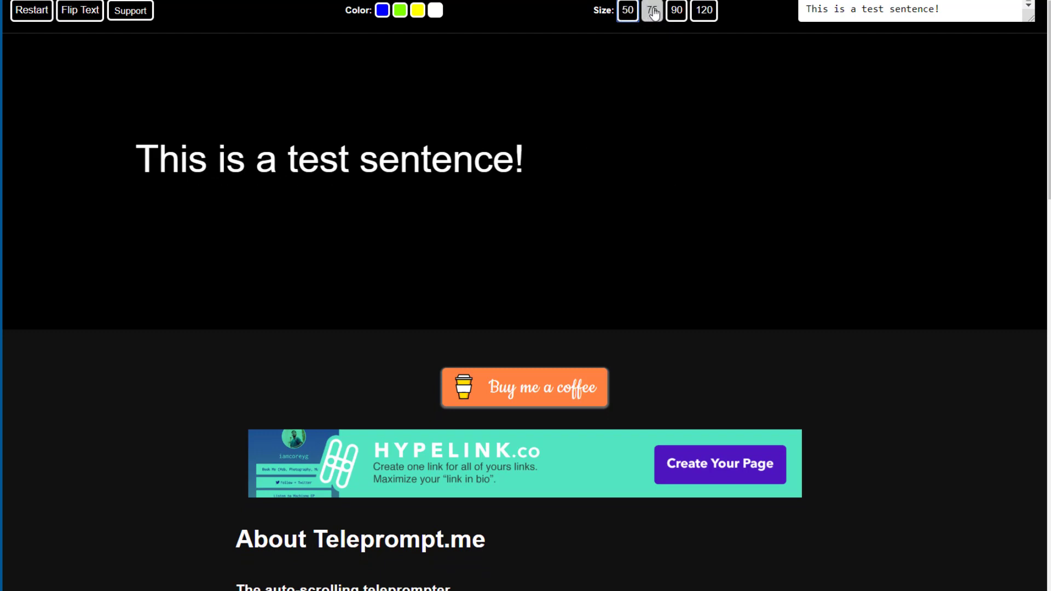
{"action": "left_click", "coordinate": [653, 10]}
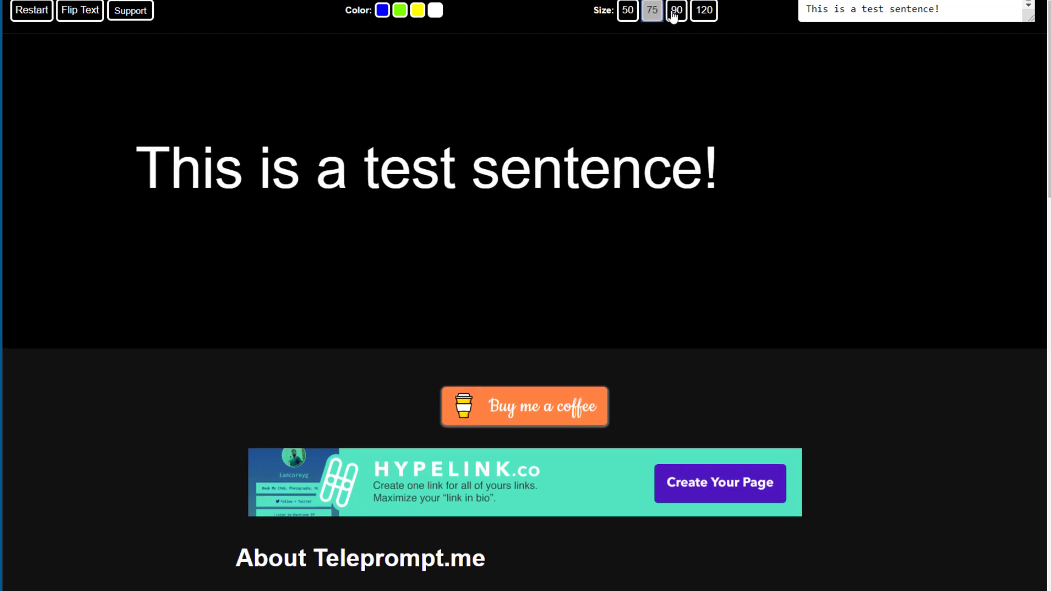
{"action": "left_click", "coordinate": [676, 9]}
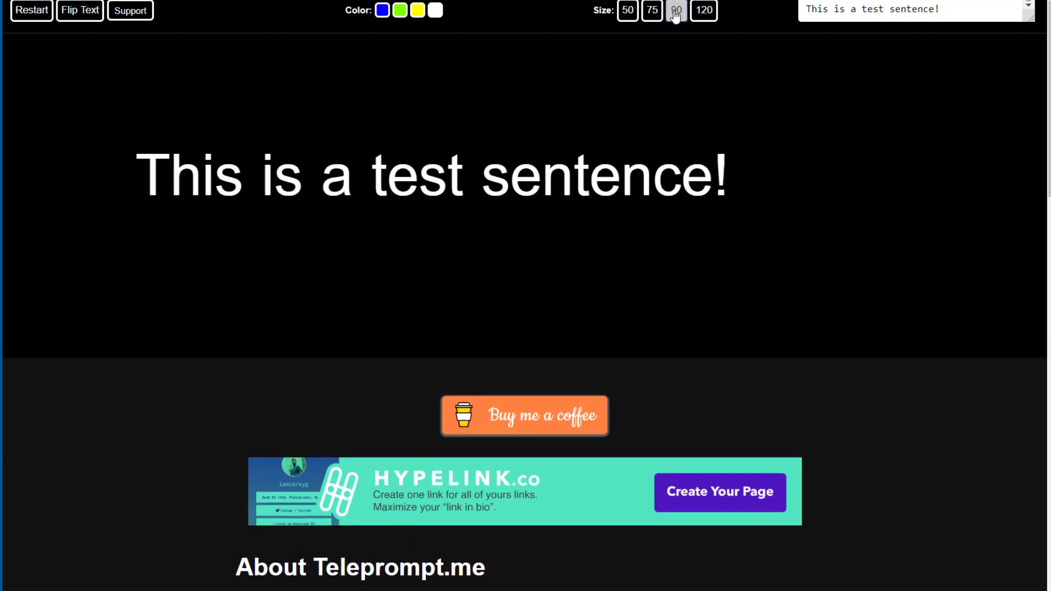
{"action": "left_click", "coordinate": [702, 12]}
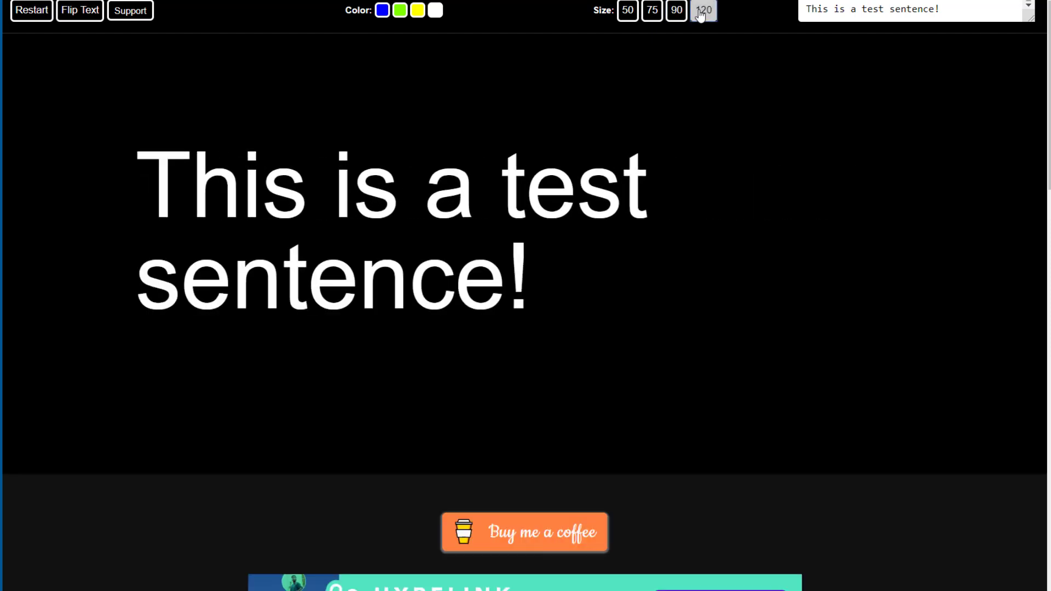
{"action": "left_click", "coordinate": [652, 10]}
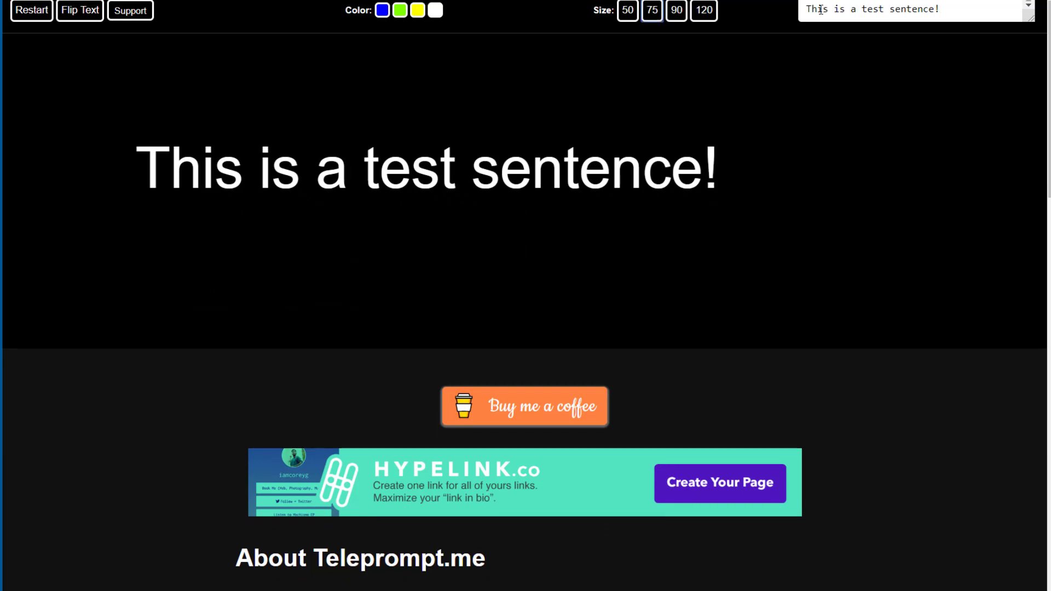
Paste the Gettysburg Address over the selected test sentence in the script box.
{"action": "left_click_drag", "start_coordinate": [805, 9], "coordinate": [979, 5]}
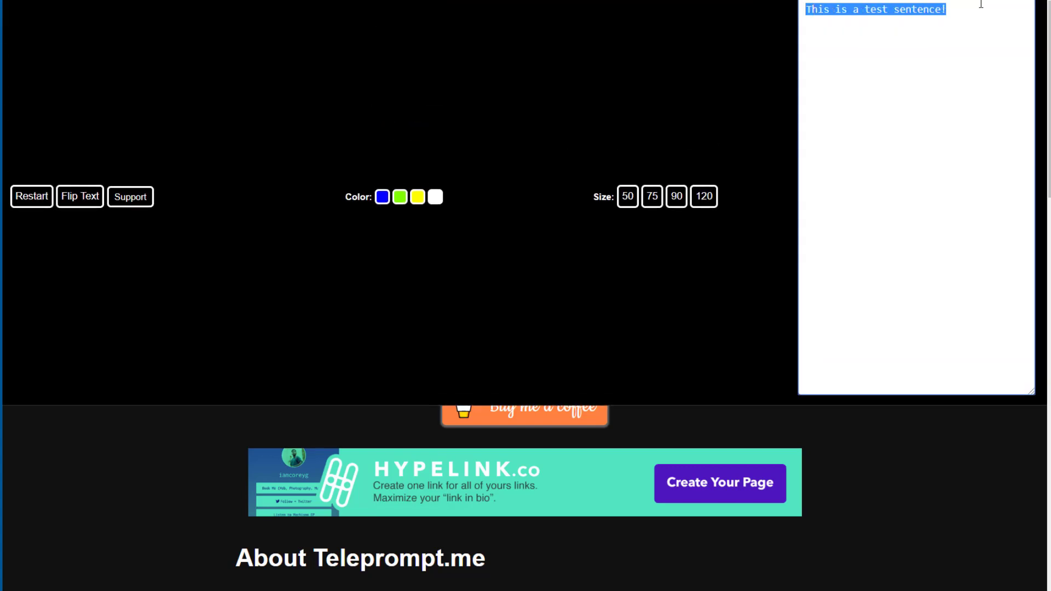
{"action": "right_click", "coordinate": [907, 11]}
{"action": "left_click", "coordinate": [943, 87]}
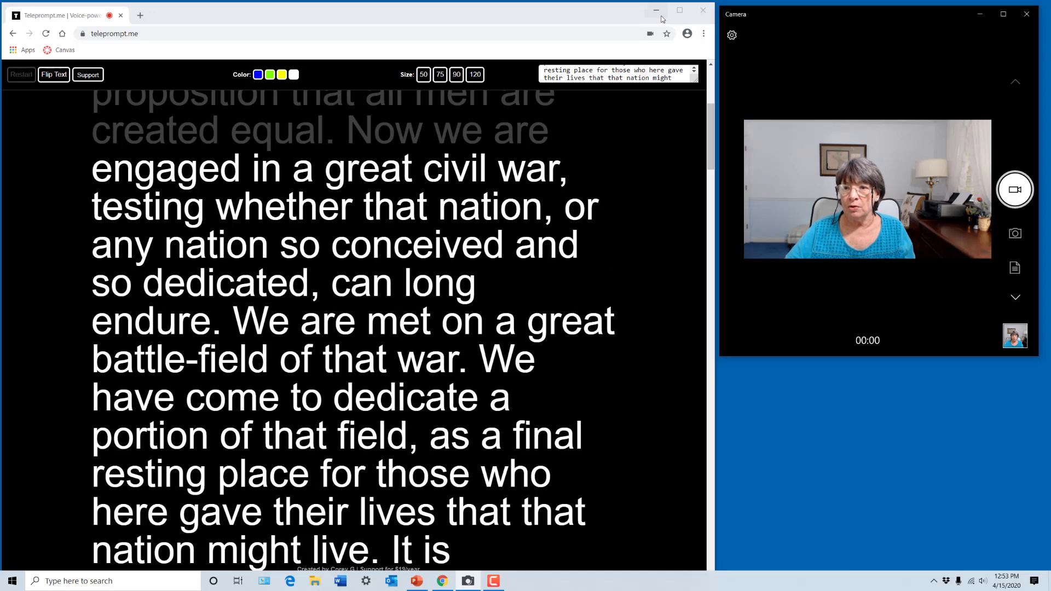
Play back the recorded webcam clip from the Camera roll in Photos.
{"action": "left_click", "coordinate": [1012, 331]}
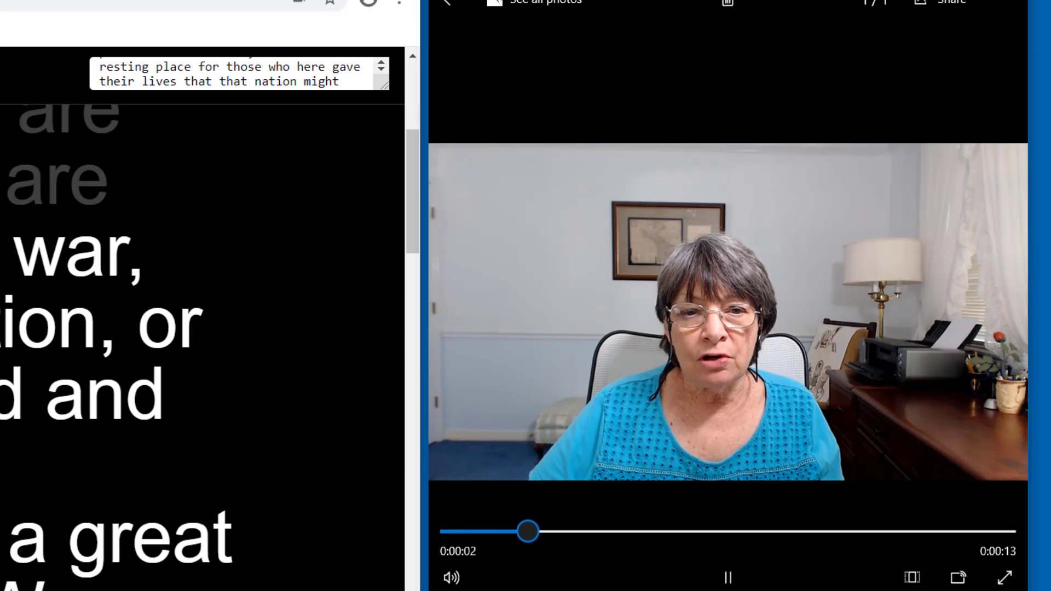